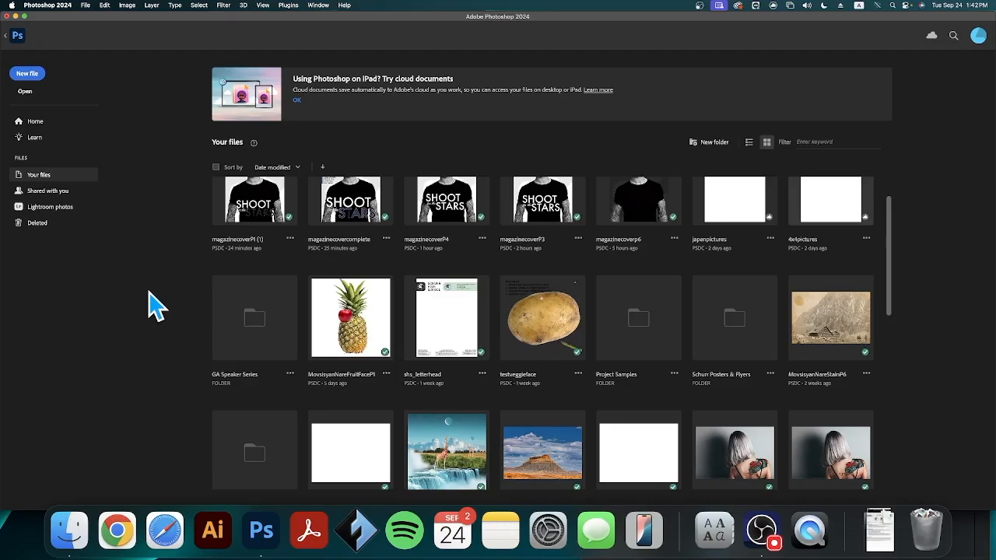
Create a new 600 × 800 pixel document at 300 pixels/inch in CMYK color with a white background
{"action": "left_click", "coordinate": [28, 74]}
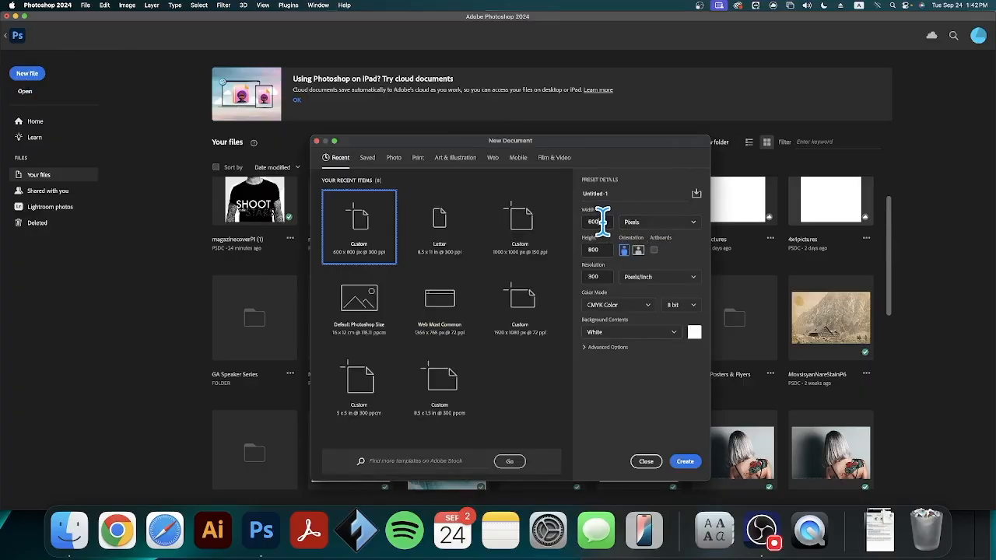
{"action": "double_click", "coordinate": [606, 249]}
{"action": "double_click", "coordinate": [599, 277]}
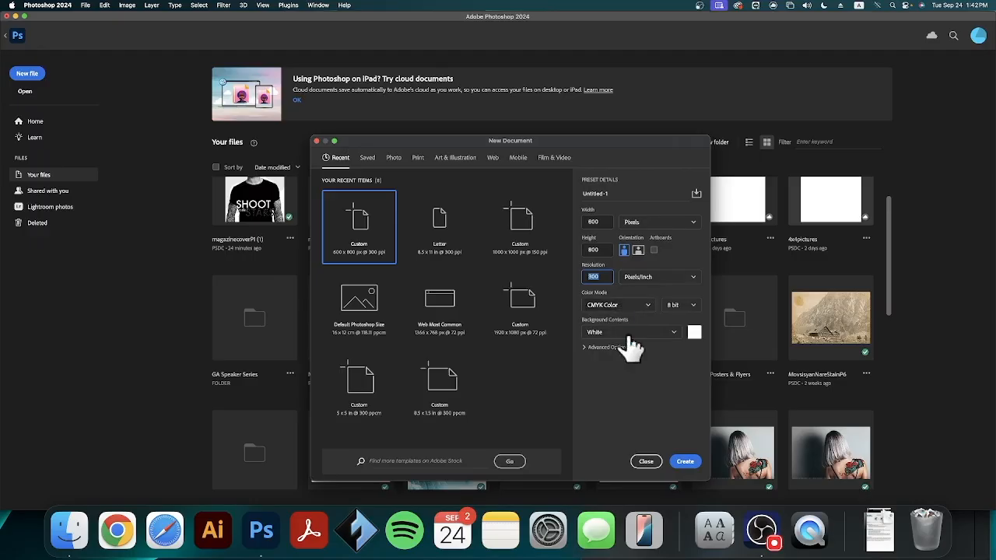
{"action": "left_click", "coordinate": [680, 460]}
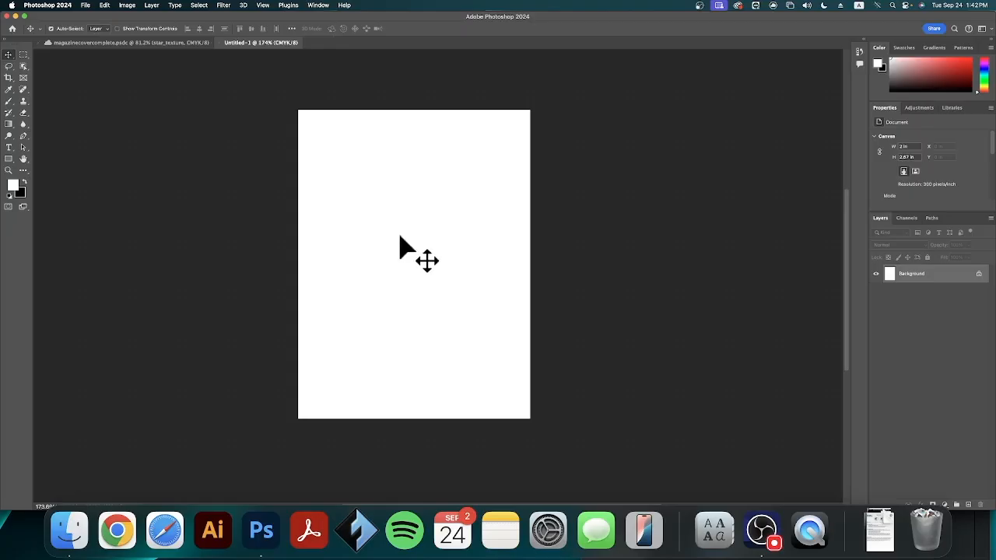
Place adamlevine.png from the Magazine Cover folder on the Desktop as an embedded image
{"action": "left_click", "coordinate": [85, 6]}
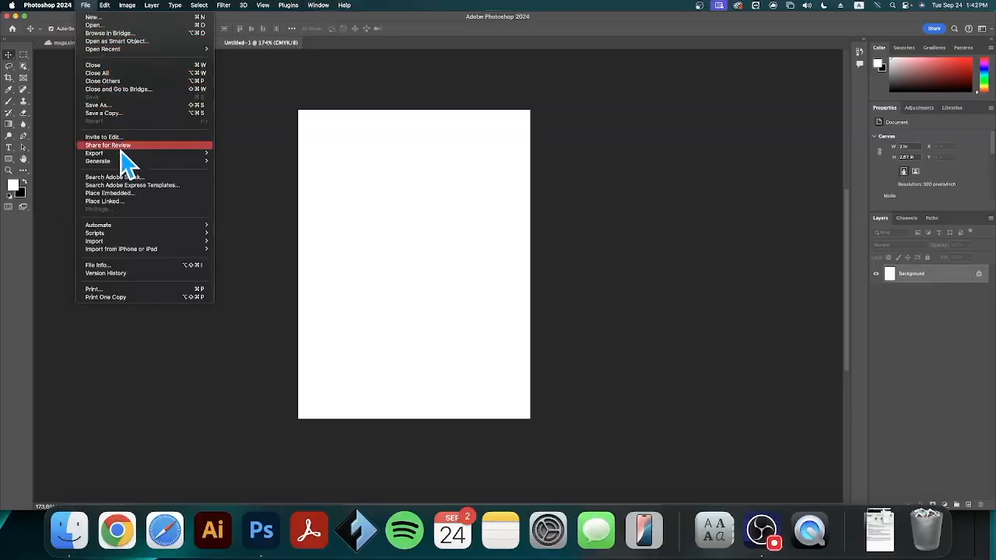
{"action": "left_click", "coordinate": [132, 194]}
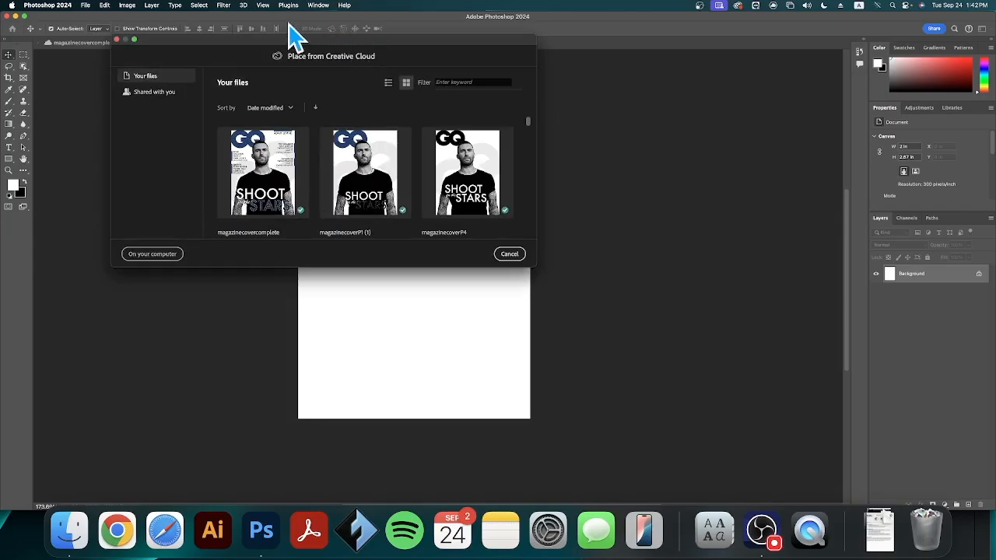
{"action": "left_click", "coordinate": [152, 254]}
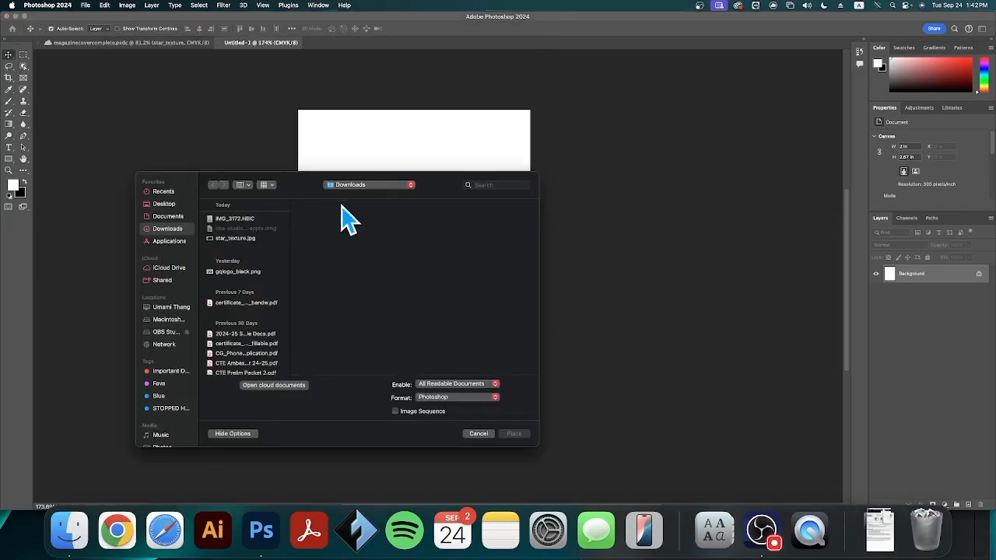
{"action": "left_click_drag", "start_coordinate": [445, 201], "coordinate": [558, 133]}
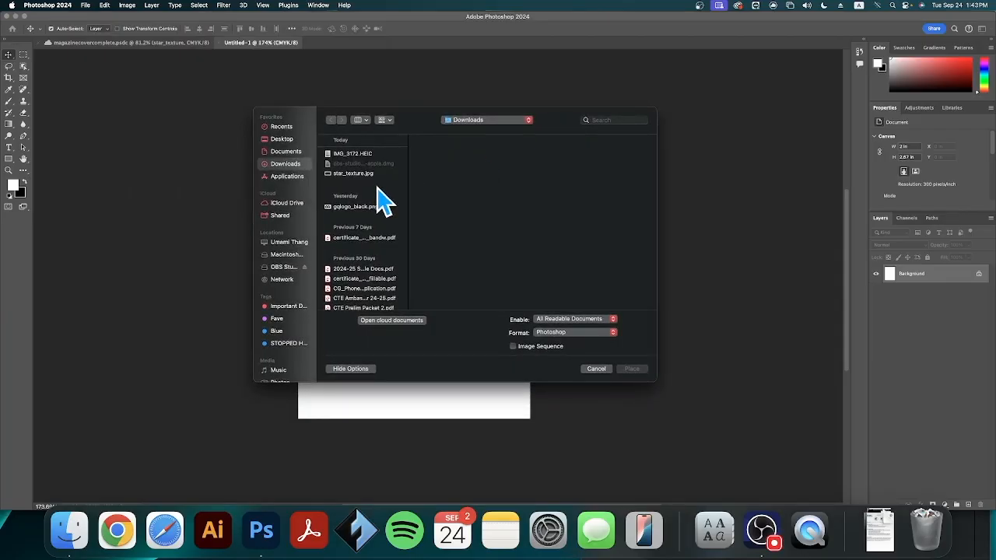
{"action": "left_click", "coordinate": [289, 140]}
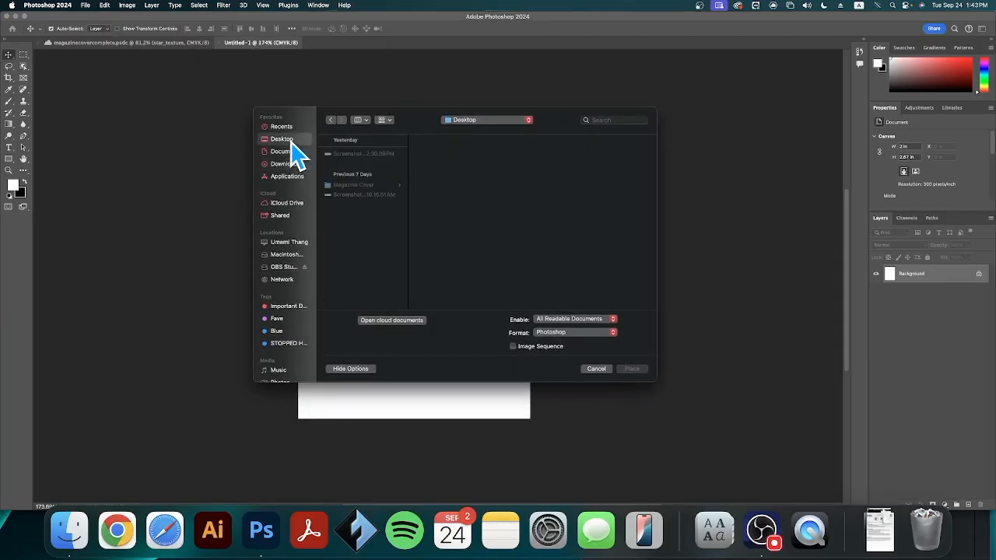
{"action": "left_click", "coordinate": [357, 187]}
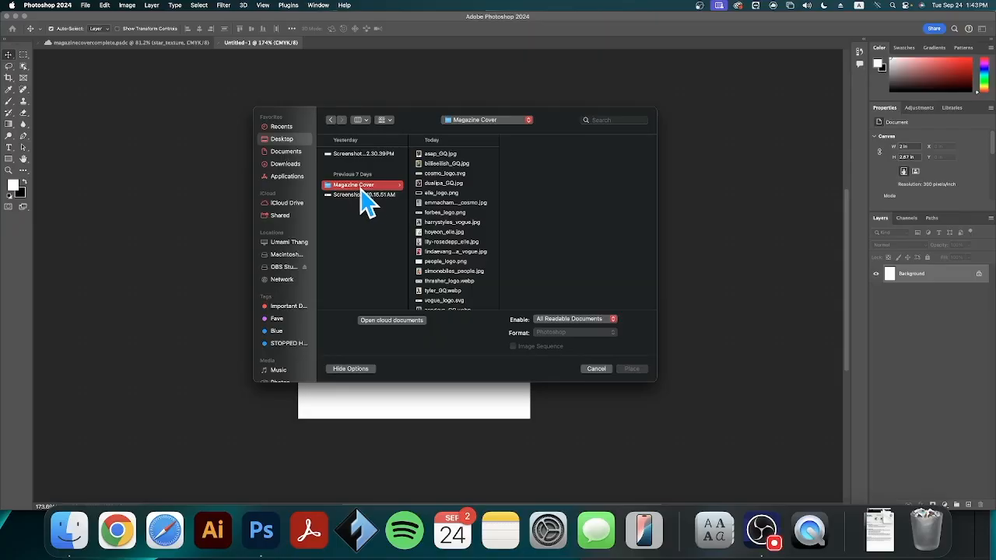
{"action": "scroll", "coordinate": [456, 233], "scroll_direction": "down", "scroll_amount": 3}
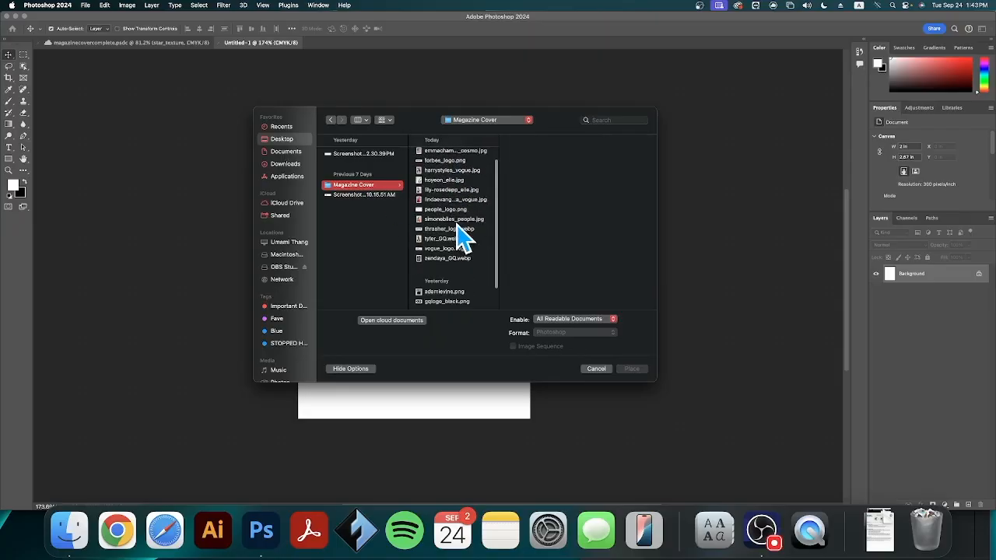
{"action": "left_click", "coordinate": [456, 291]}
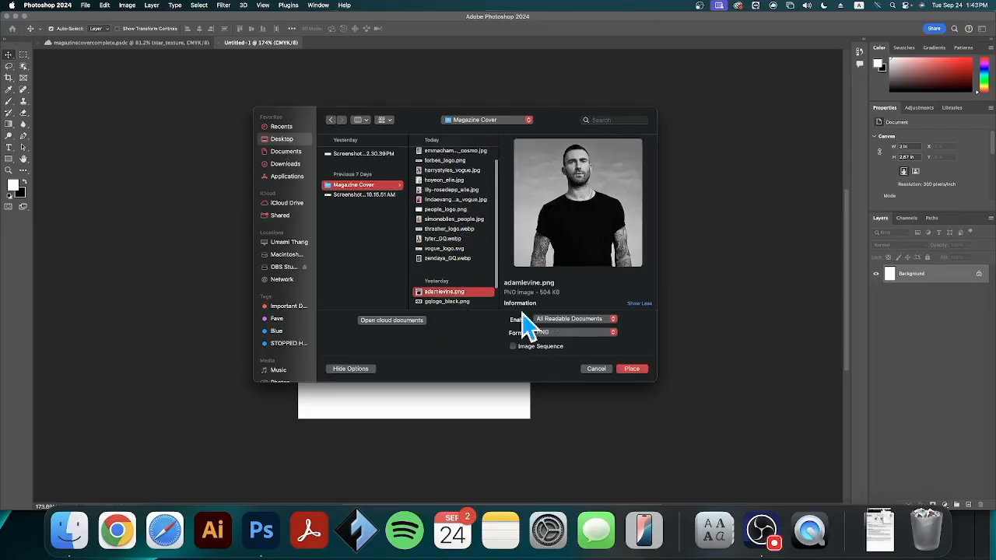
{"action": "left_click", "coordinate": [632, 369]}
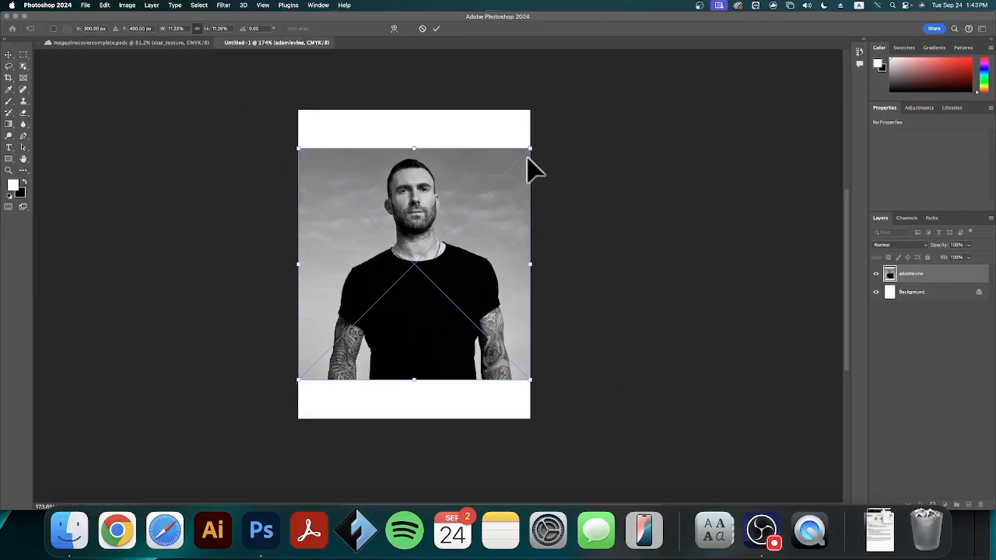
Scale the placed portrait proportionally to about 2.42 in square, aligned to the canvas's lower edge and overlapping both sides
{"action": "left_click_drag", "start_coordinate": [530, 148], "coordinate": [548, 131]}
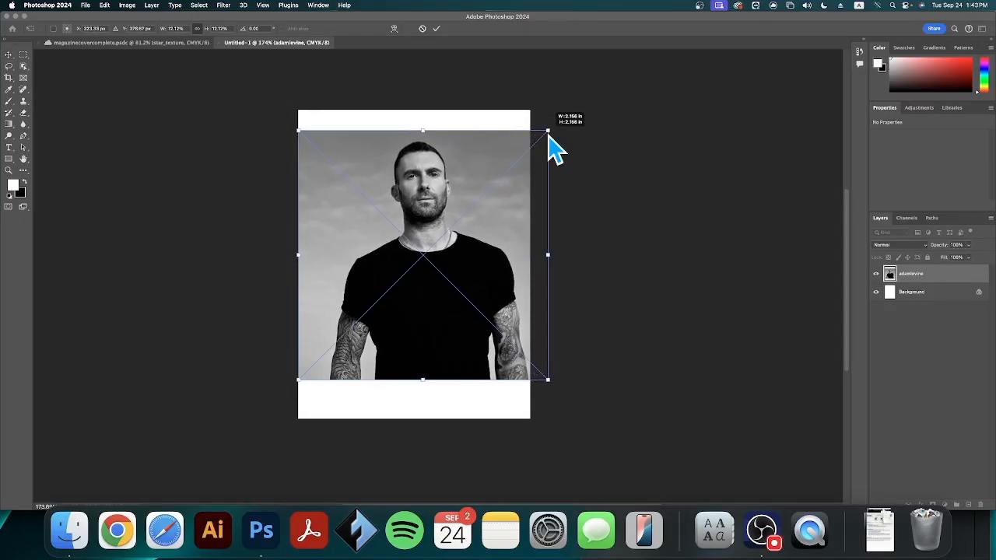
{"action": "left_click_drag", "start_coordinate": [298, 381], "coordinate": [267, 415]}
{"action": "left_click_drag", "start_coordinate": [412, 194], "coordinate": [414, 205]}
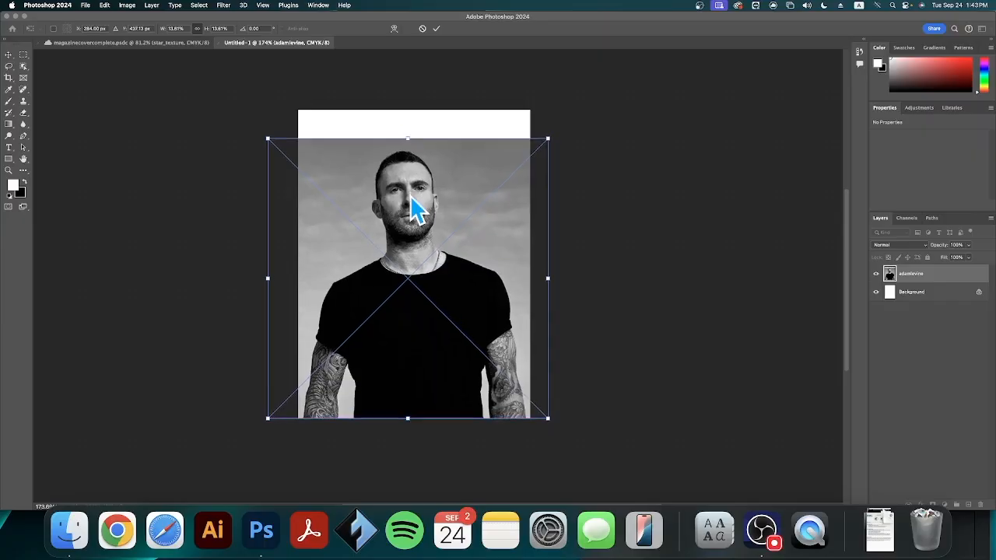
{"action": "left_click", "coordinate": [436, 29]}
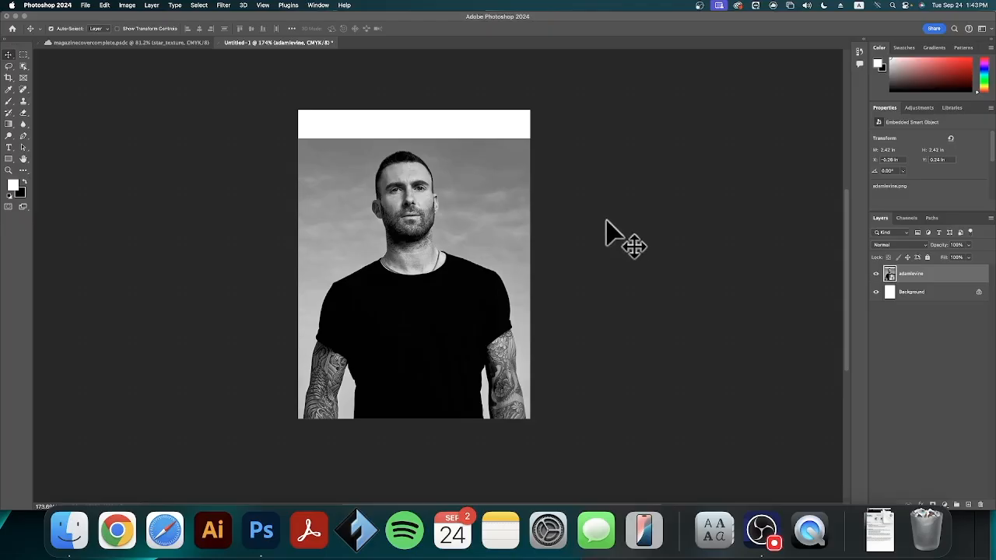
Select the man in the portrait automatically with Select Subject
{"action": "scroll", "coordinate": [607, 222], "scroll_direction": "up", "scroll_amount": 3}
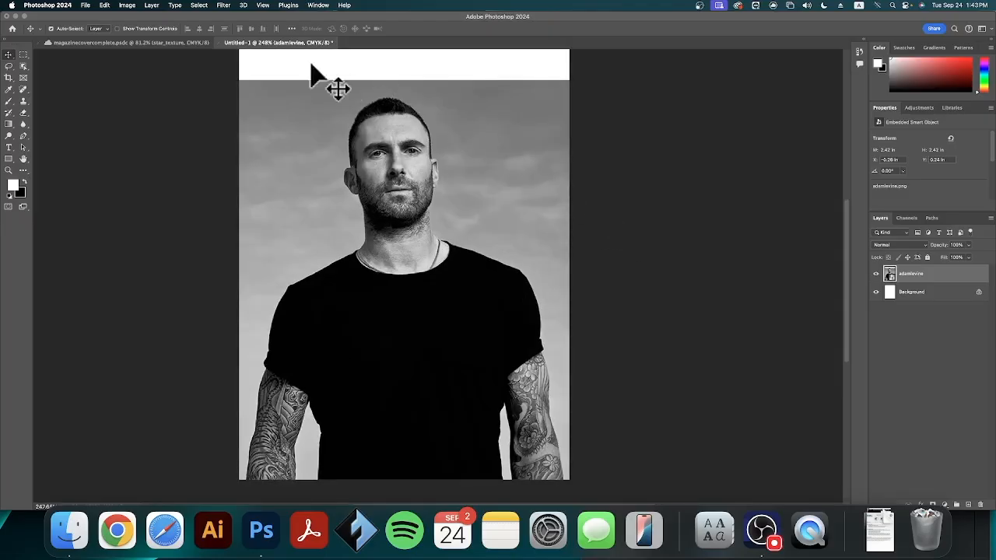
{"action": "left_click", "coordinate": [199, 5]}
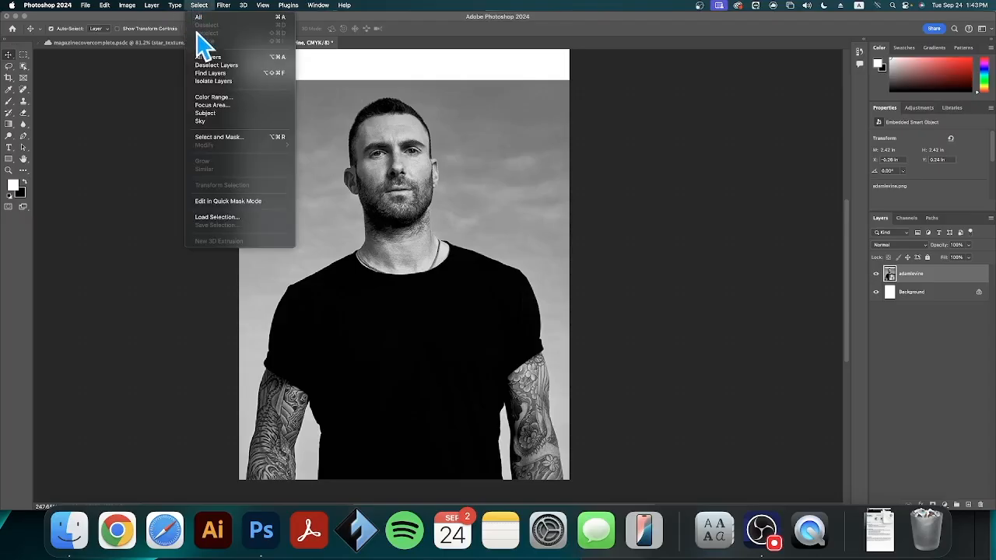
{"action": "left_click", "coordinate": [205, 113]}
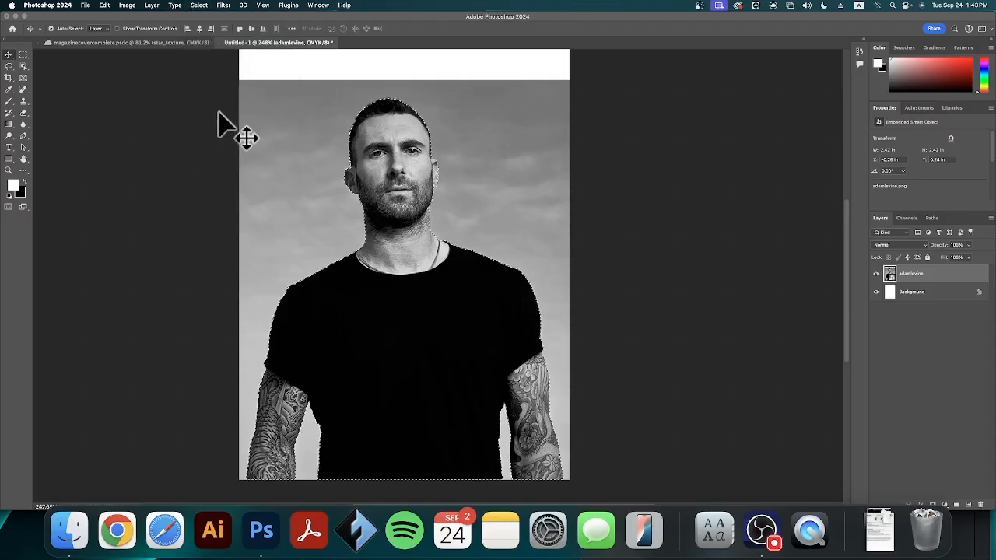
Add the missed sliver where the jaw meets the neck to the selection with the Lasso tool
{"action": "scroll", "coordinate": [433, 220], "scroll_direction": "up", "scroll_amount": 6}
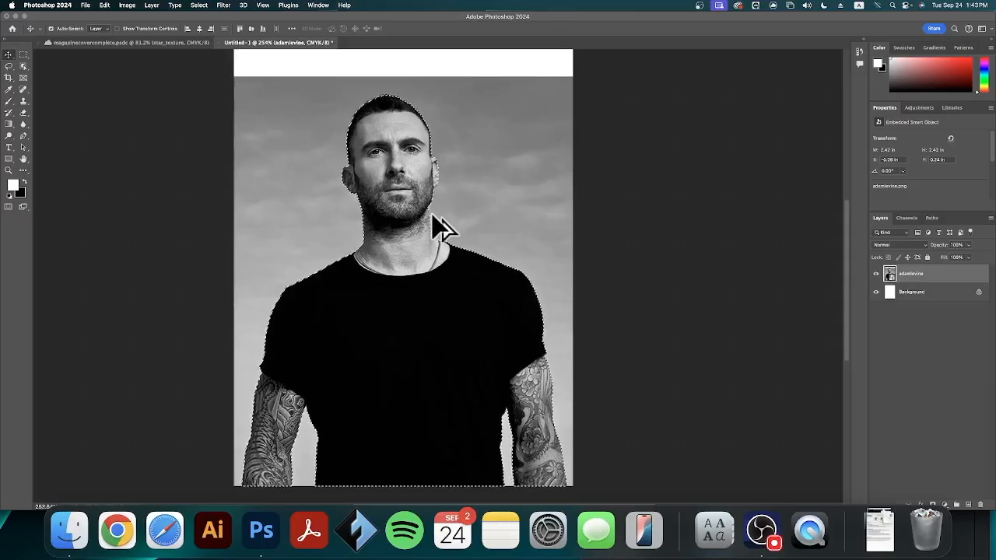
{"action": "scroll", "coordinate": [420, 177], "scroll_direction": "up", "scroll_amount": 2}
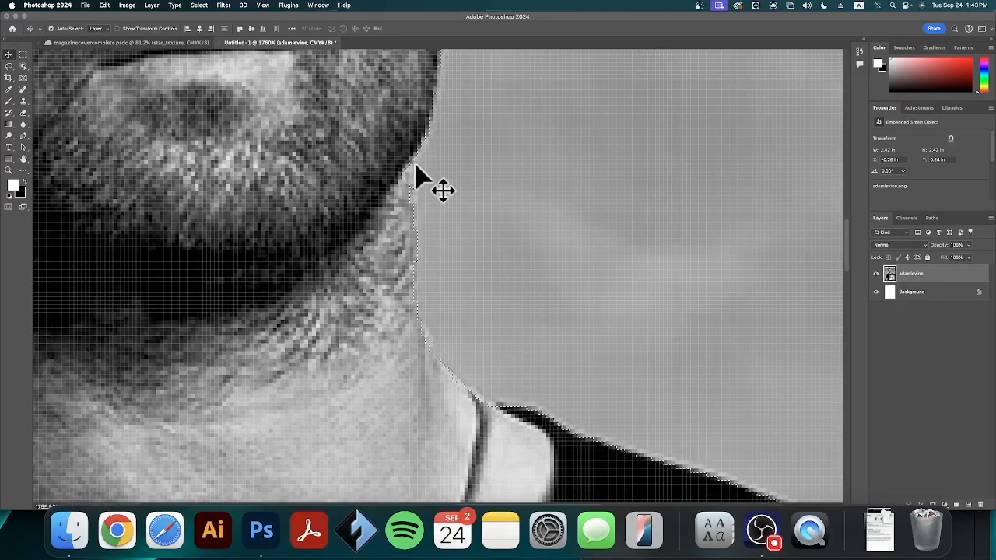
{"action": "left_click", "coordinate": [8, 68]}
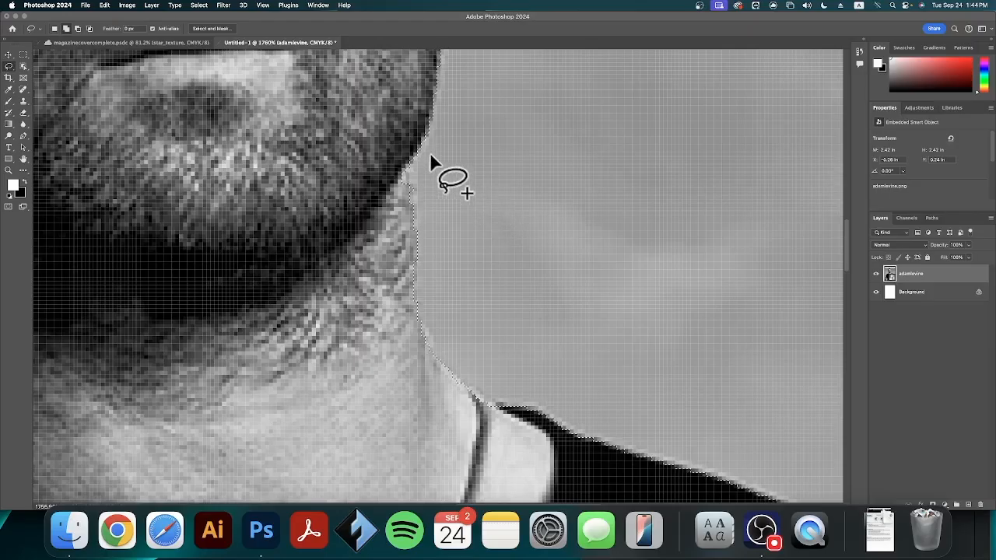
{"action": "mouse_move", "coordinate": [418, 163]}
{"action": "left_mouse_down"}
{"action": "mouse_move", "coordinate": [414, 221]}
{"action": "mouse_move", "coordinate": [389, 224]}
{"action": "mouse_move", "coordinate": [377, 200]}
{"action": "mouse_move", "coordinate": [376, 153]}
{"action": "mouse_move", "coordinate": [420, 147]}
{"action": "left_mouse_up"}
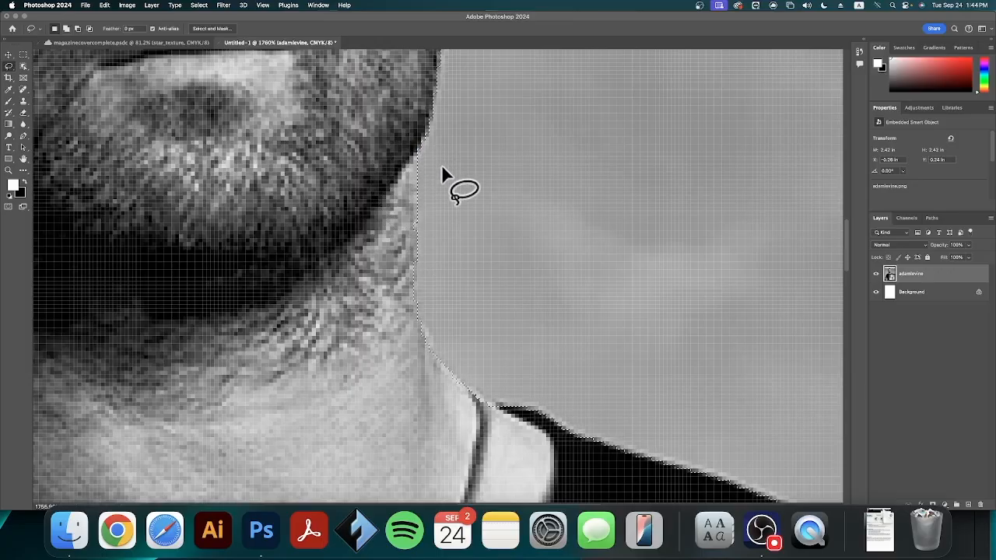
Add a layer mask from the selection to hide the sky behind the man
{"action": "key", "text": "super+0"}
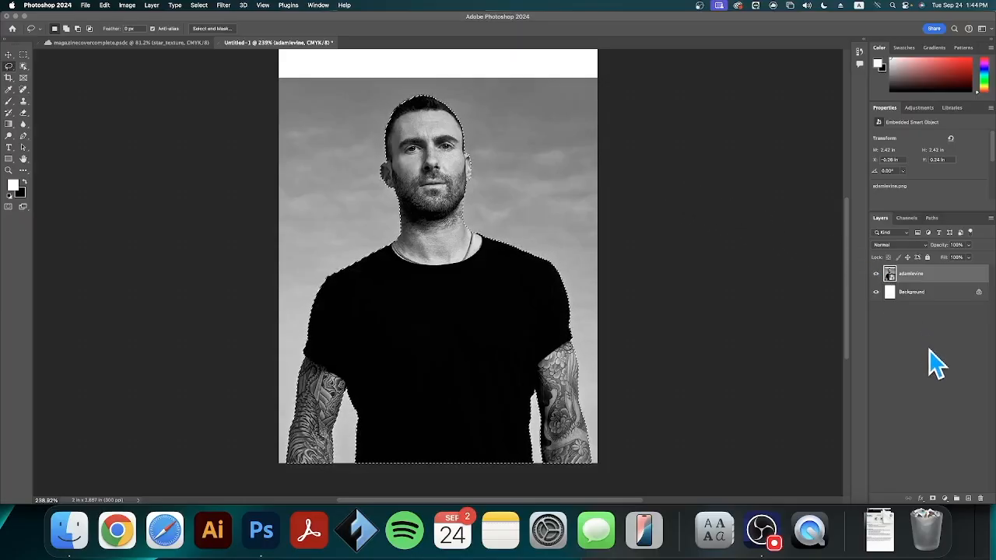
{"action": "left_click", "coordinate": [944, 498]}
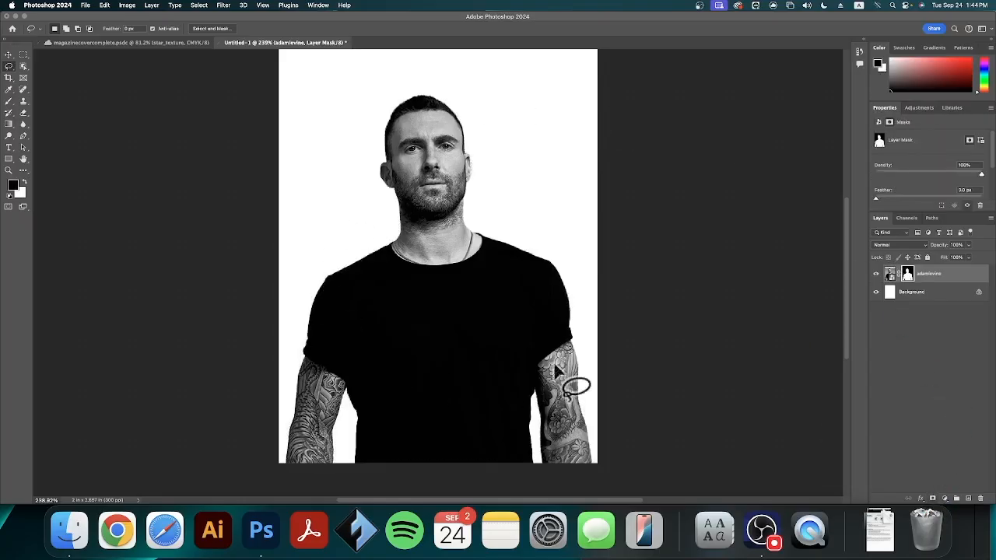
{"action": "scroll", "coordinate": [611, 263], "scroll_direction": "up", "scroll_amount": 2}
{"action": "scroll", "coordinate": [611, 263], "scroll_direction": "down", "scroll_amount": 2}
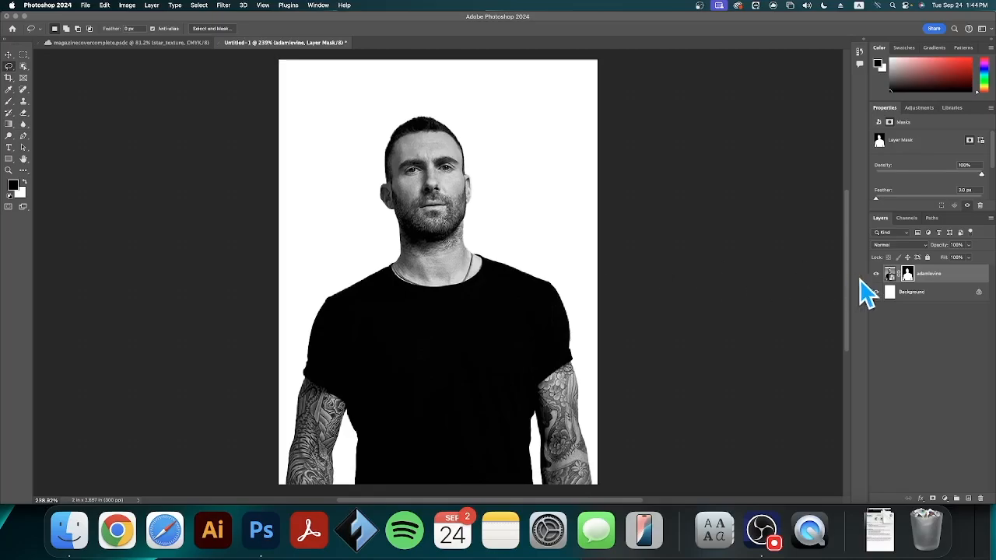
Replace the Background layer with a white (ffffff) Solid Color fill layer placed beneath the portrait
{"action": "left_click", "coordinate": [926, 302]}
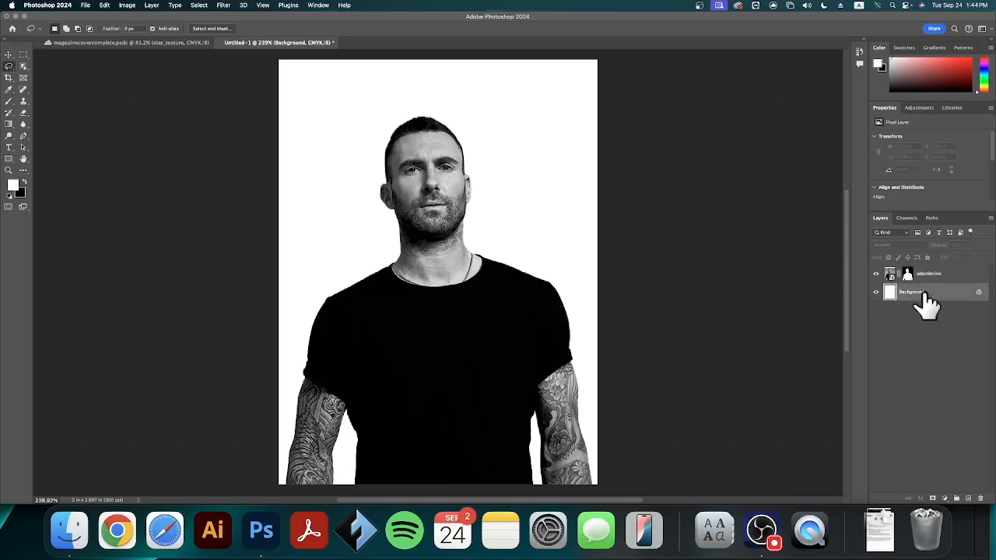
{"action": "left_click", "coordinate": [980, 498]}
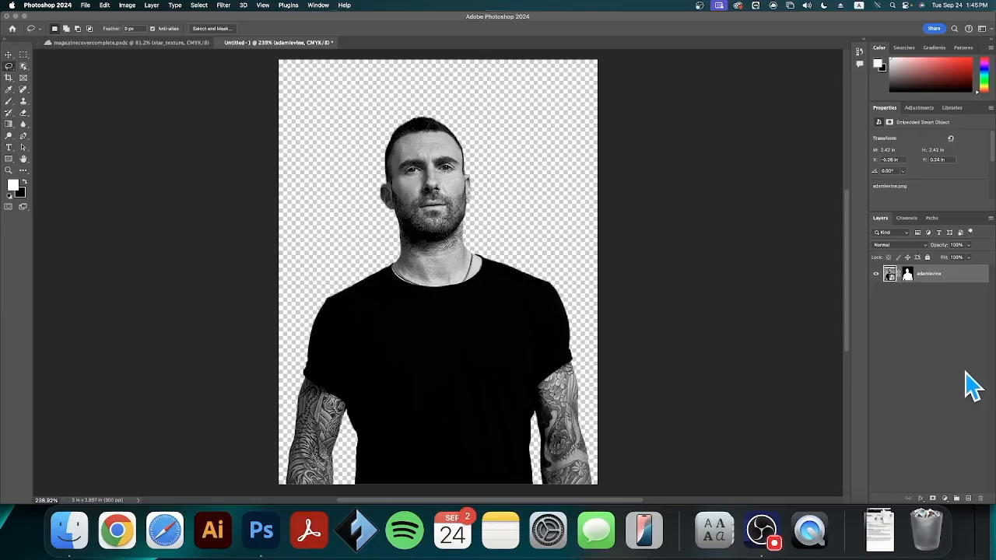
{"action": "left_click", "coordinate": [945, 498]}
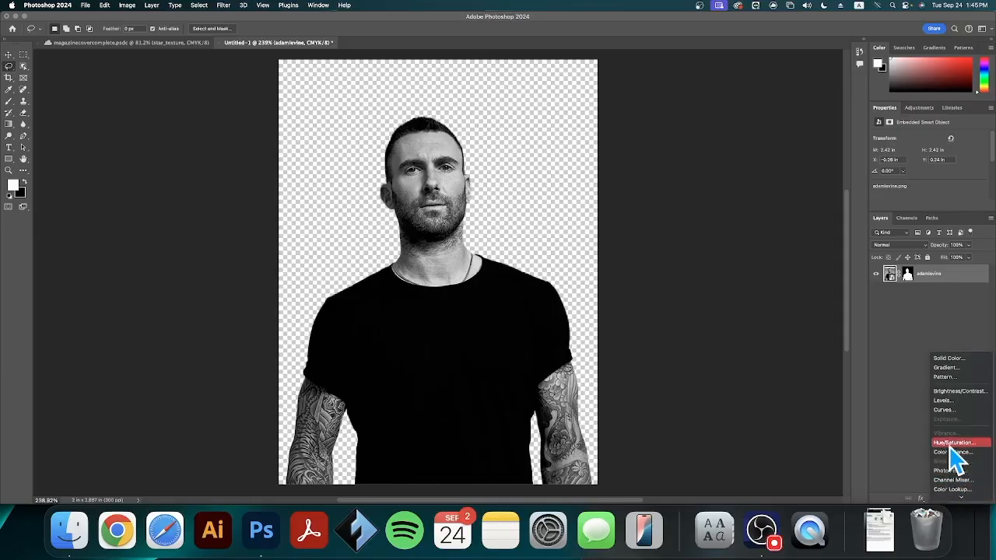
{"action": "left_click", "coordinate": [948, 359]}
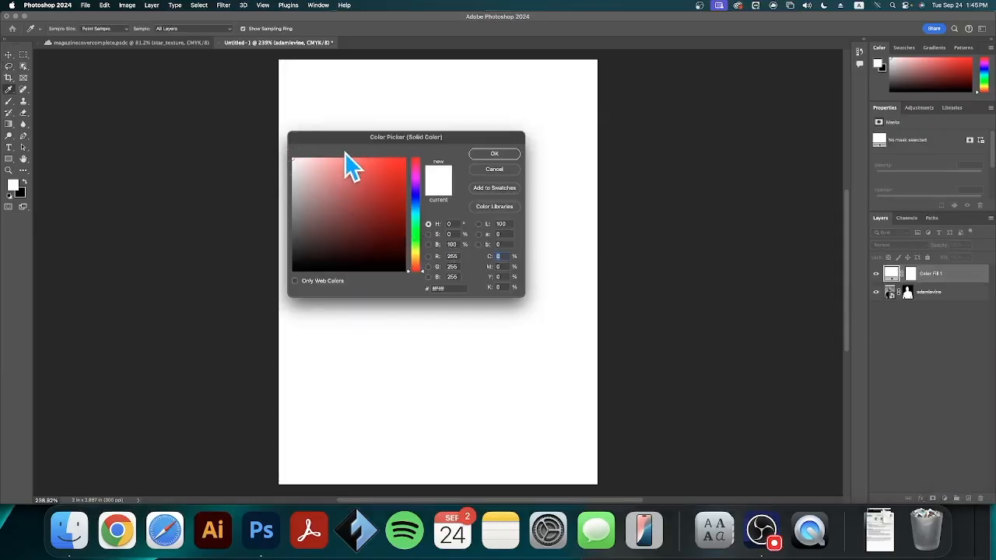
{"action": "left_click_drag", "start_coordinate": [349, 148], "coordinate": [659, 141]}
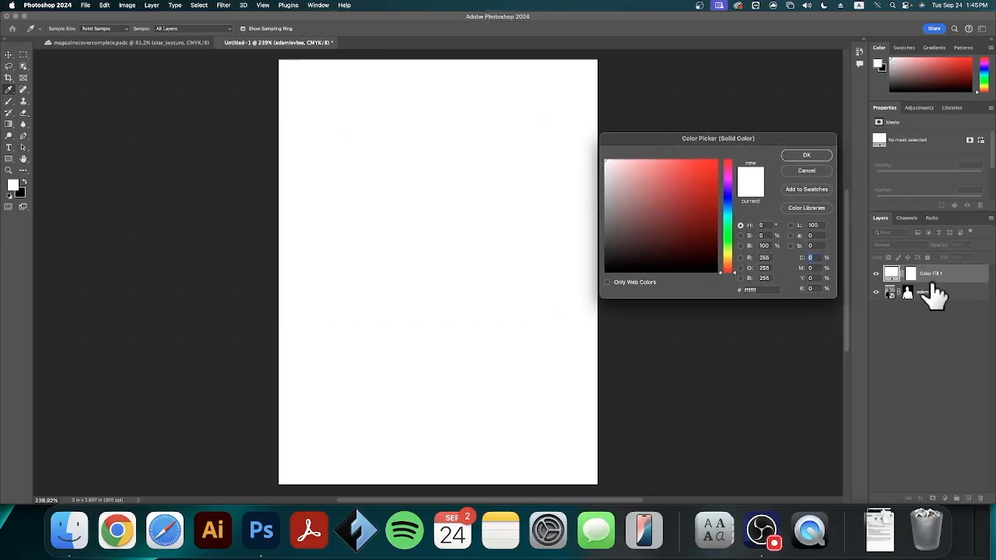
{"action": "left_click", "coordinate": [809, 157]}
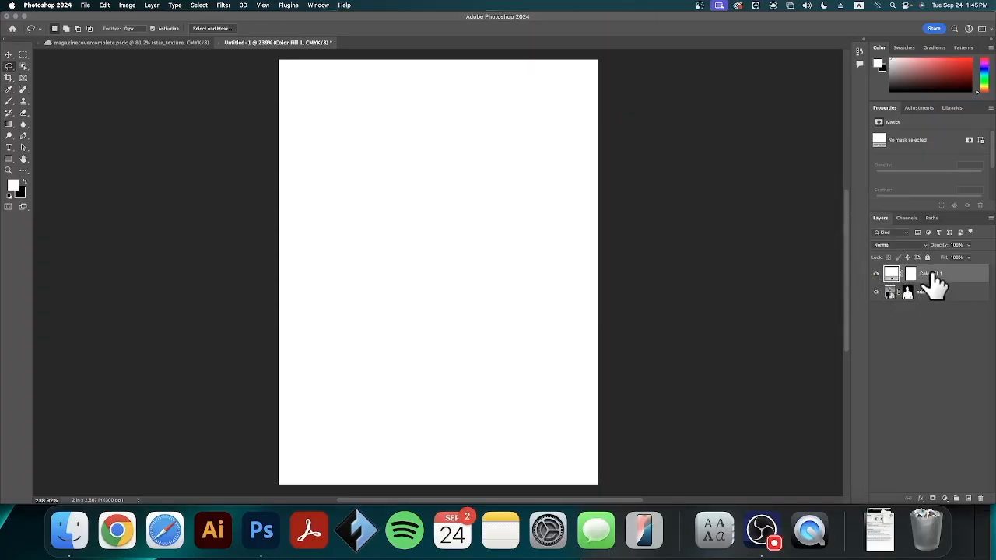
{"action": "left_click_drag", "start_coordinate": [934, 278], "coordinate": [934, 297]}
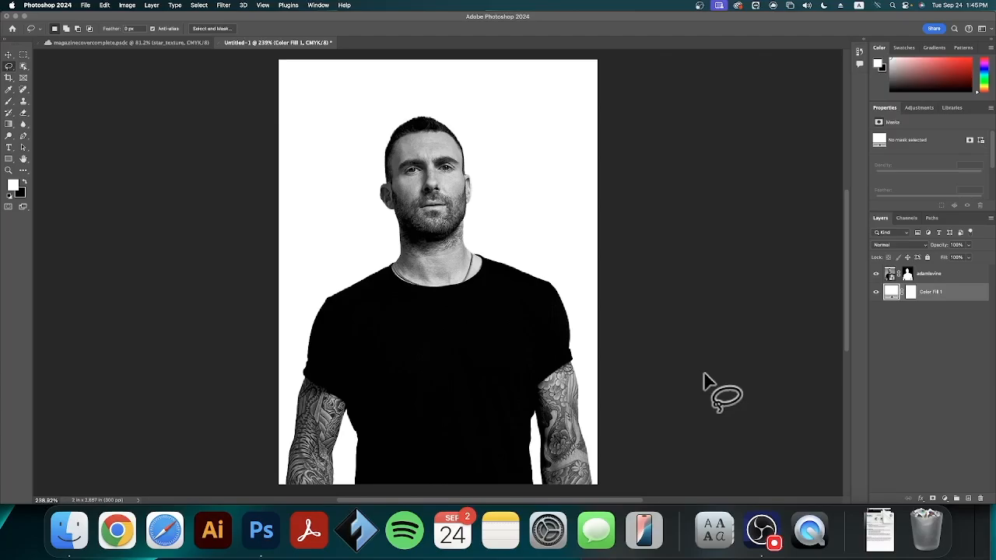
Place gqlogo_black.png from the Magazine Cover folder as an embedded image between the portrait and the white fill
{"action": "left_click", "coordinate": [87, 7]}
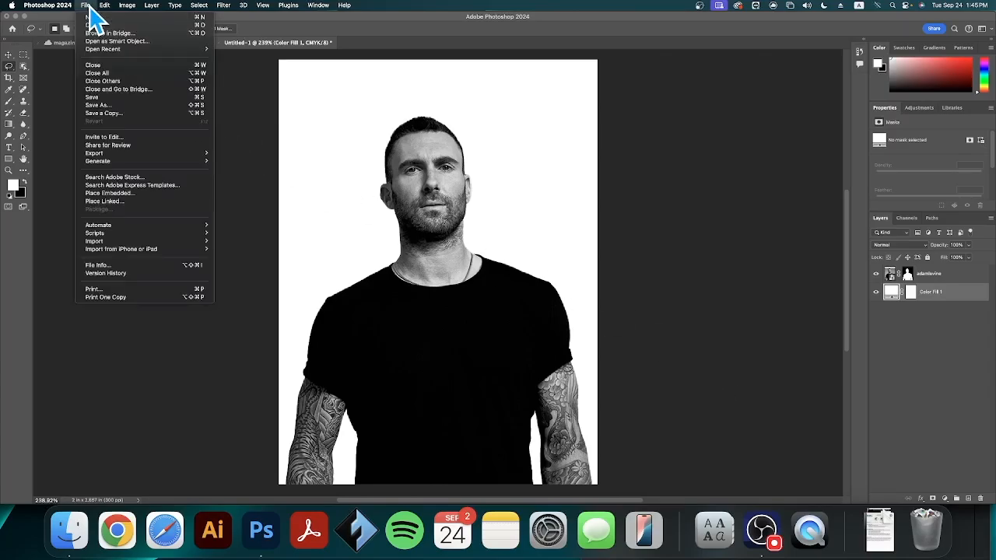
{"action": "left_click", "coordinate": [145, 195]}
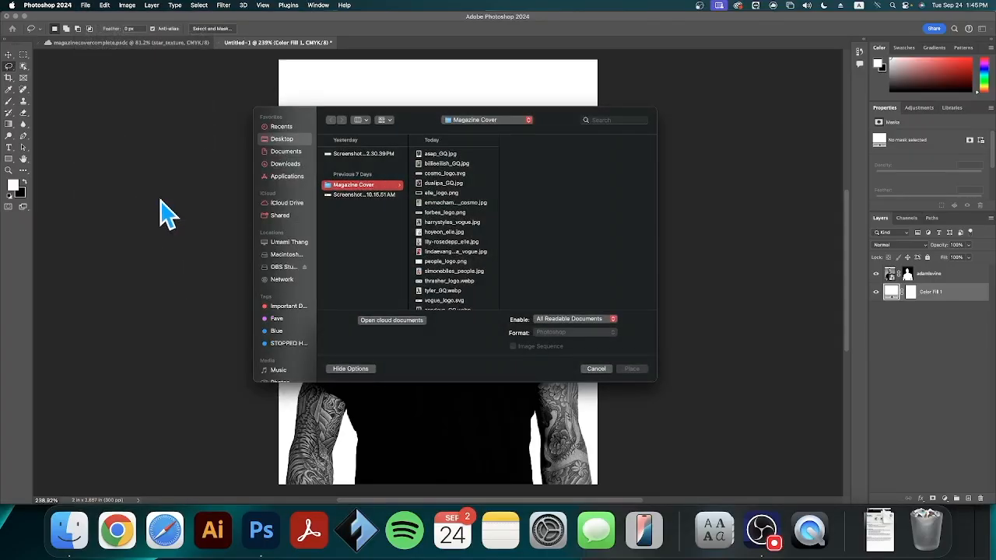
{"action": "scroll", "coordinate": [445, 269], "scroll_direction": "down", "scroll_amount": 5}
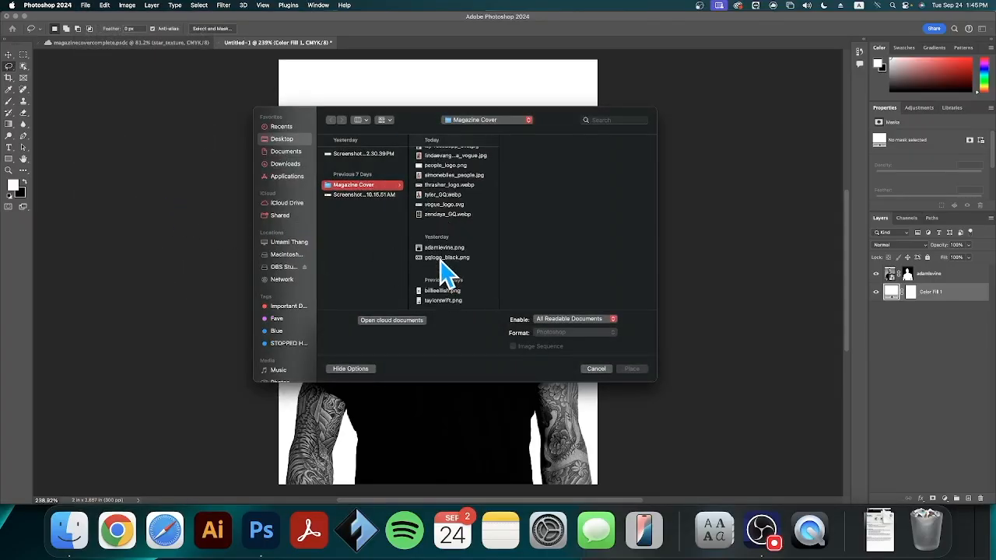
{"action": "left_click", "coordinate": [445, 259]}
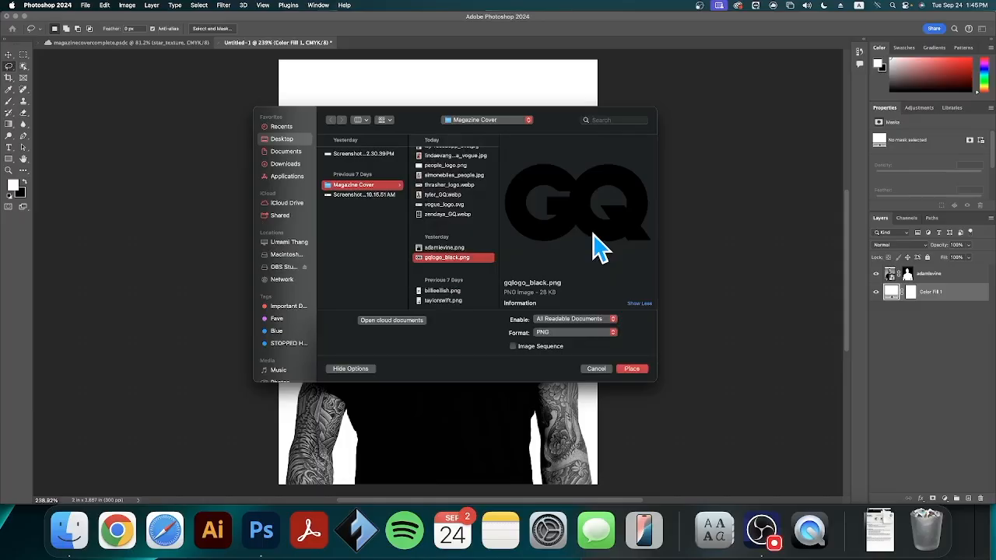
{"action": "left_click", "coordinate": [640, 369]}
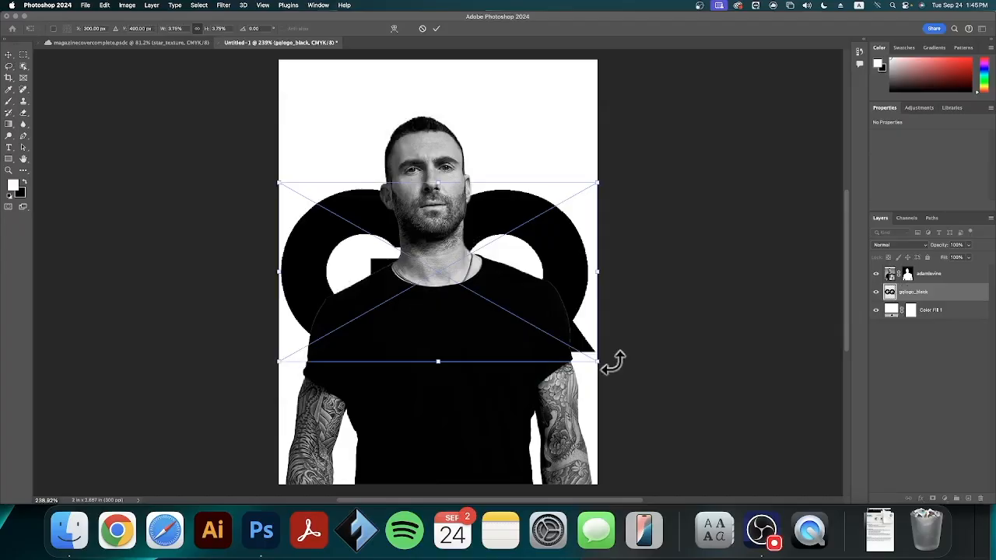
Scale the GQ logo down to about 1.41% and fit it into the upper-left corner of the cover
{"action": "left_click_drag", "start_coordinate": [605, 363], "coordinate": [383, 129]}
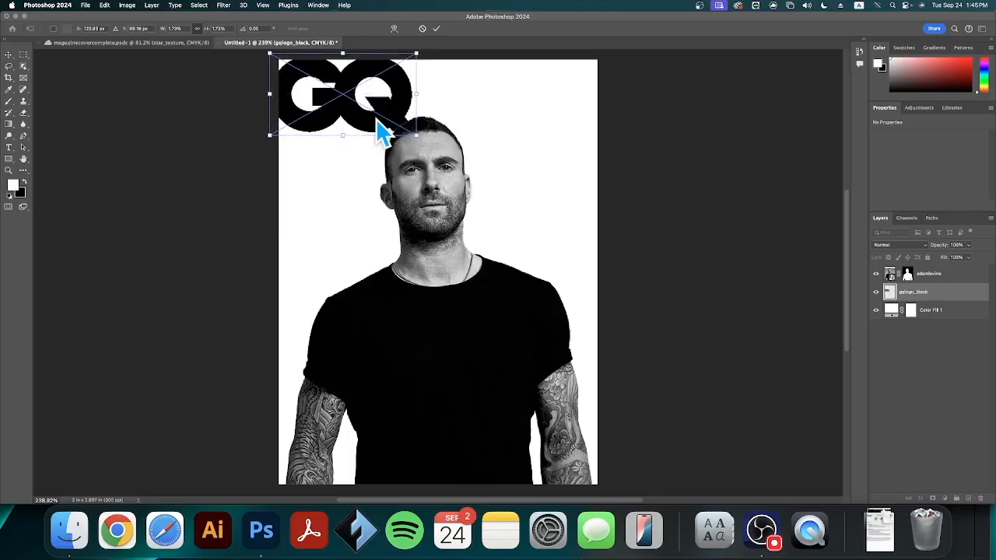
{"action": "scroll", "coordinate": [327, 86], "scroll_direction": "up", "scroll_amount": 5}
{"action": "left_click_drag", "start_coordinate": [416, 105], "coordinate": [447, 205]}
{"action": "left_click_drag", "start_coordinate": [571, 305], "coordinate": [512, 273]}
{"action": "left_click_drag", "start_coordinate": [447, 216], "coordinate": [460, 221]}
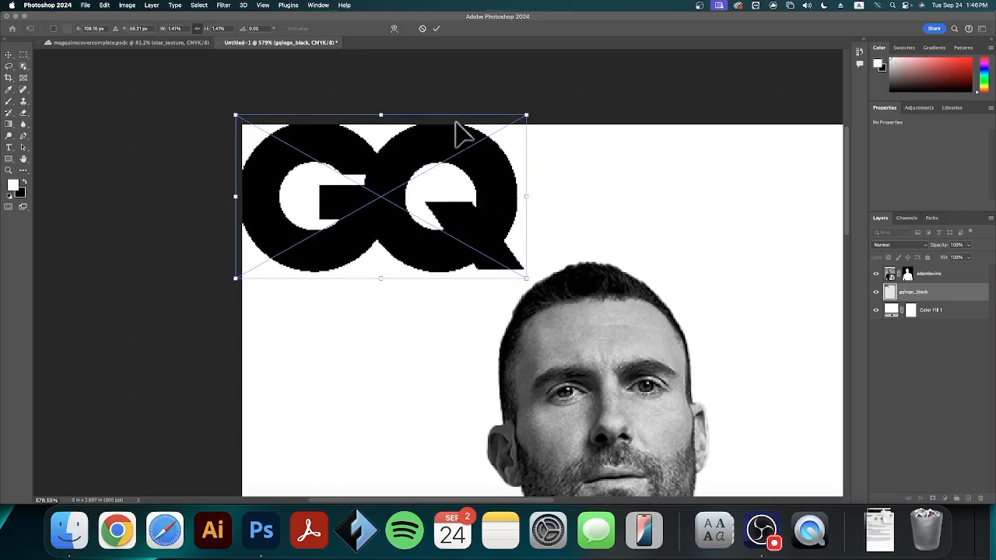
{"action": "left_click", "coordinate": [437, 28]}
{"action": "key", "text": "super+0"}
{"action": "key", "text": "l"}
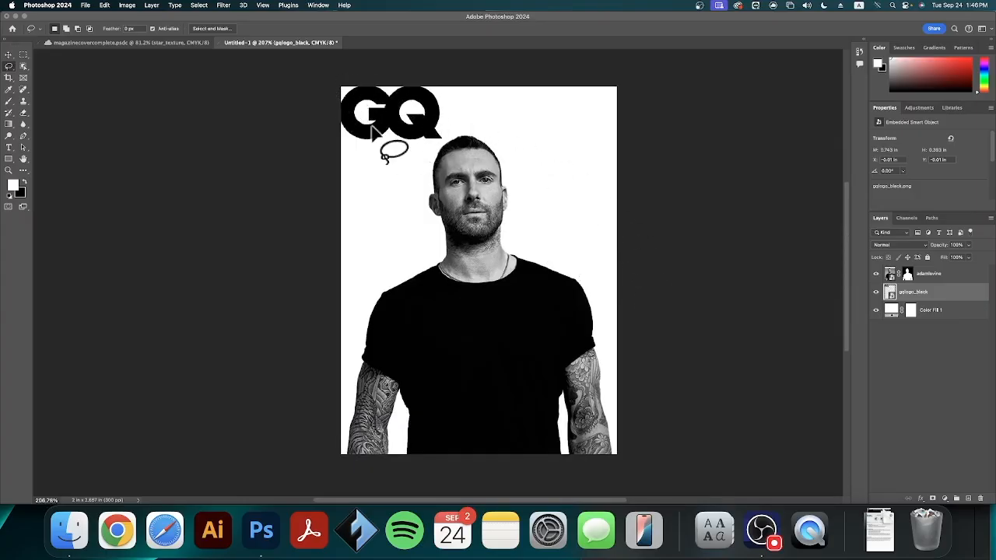
Duplicate the gqlogo_black layer and move the copy beside the man's face, to the right of his neck
{"action": "left_click", "coordinate": [8, 55]}
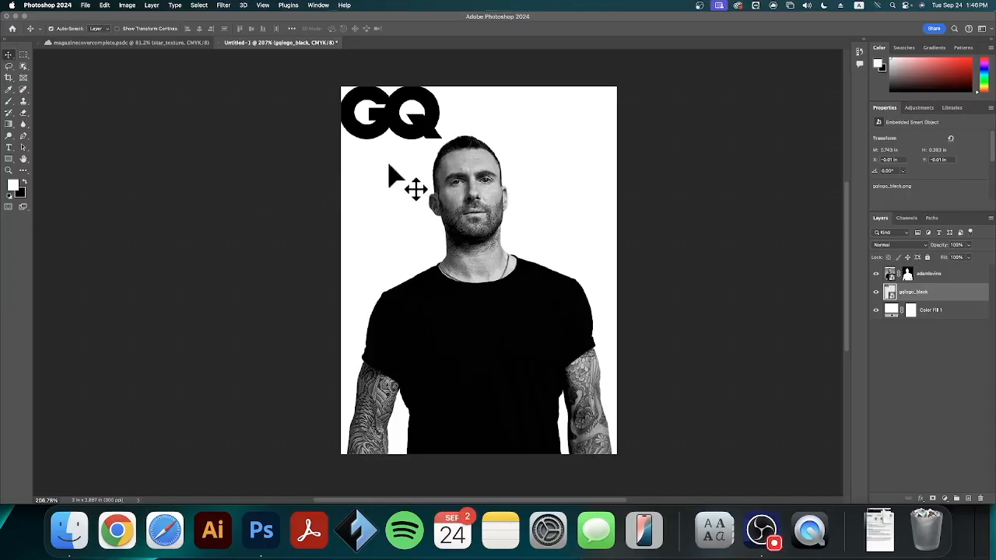
{"action": "left_click_drag", "start_coordinate": [378, 138], "coordinate": [414, 226]}
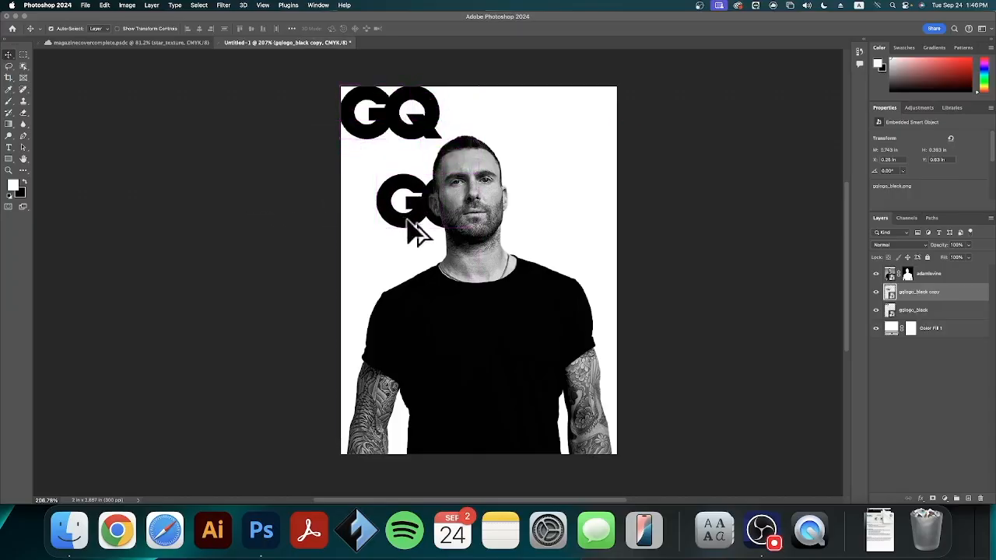
{"action": "key", "text": "super+z"}
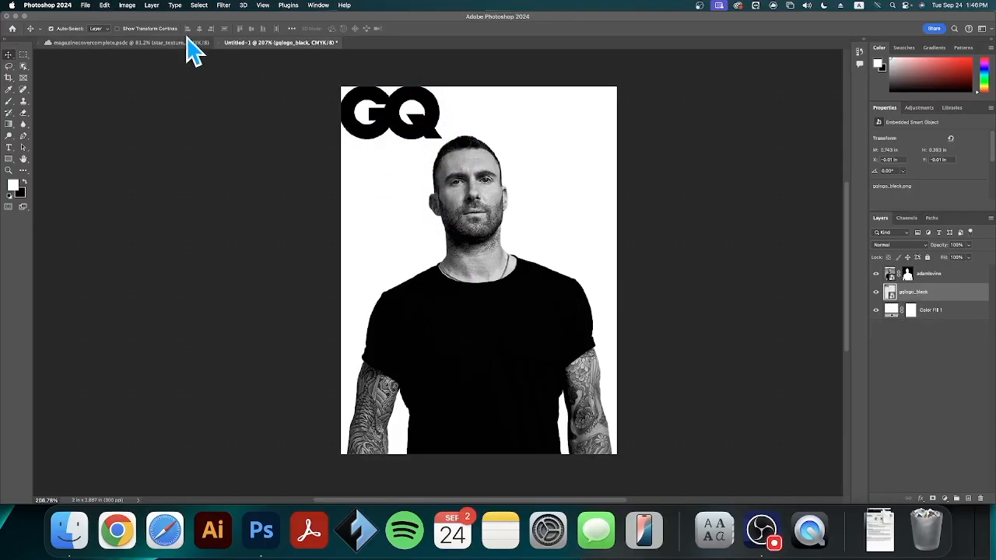
{"action": "left_click", "coordinate": [152, 6]}
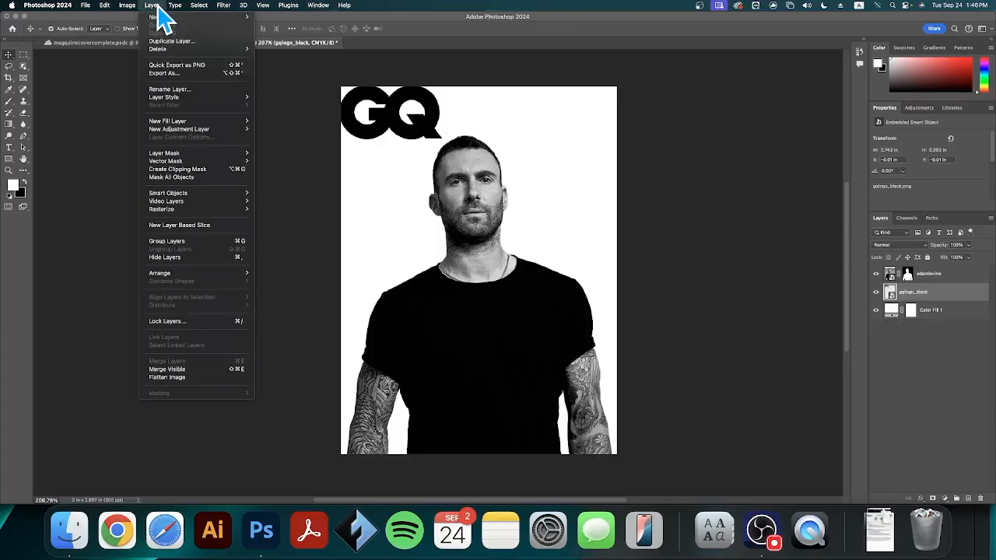
{"action": "left_click", "coordinate": [165, 40]}
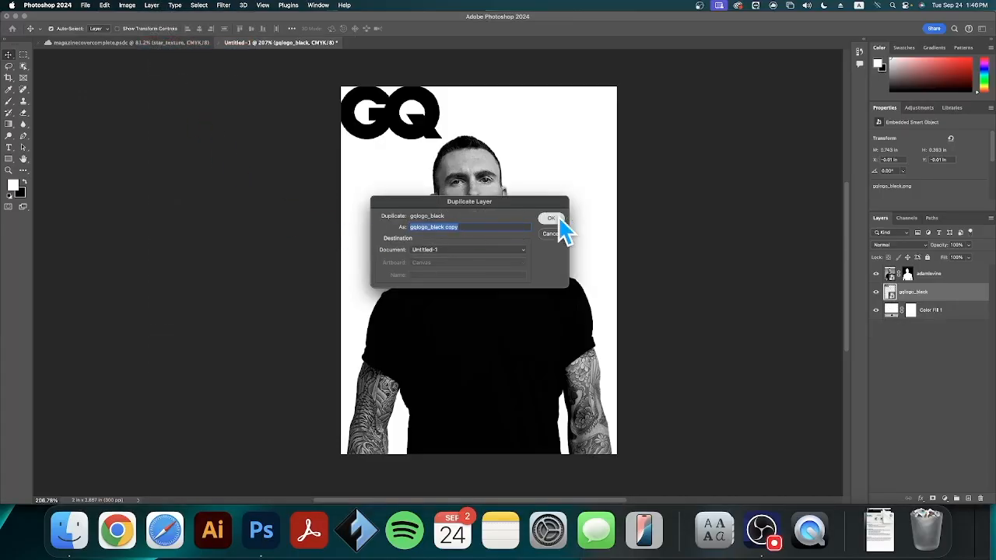
{"action": "left_click", "coordinate": [551, 218]}
{"action": "left_click_drag", "start_coordinate": [456, 163], "coordinate": [583, 235]}
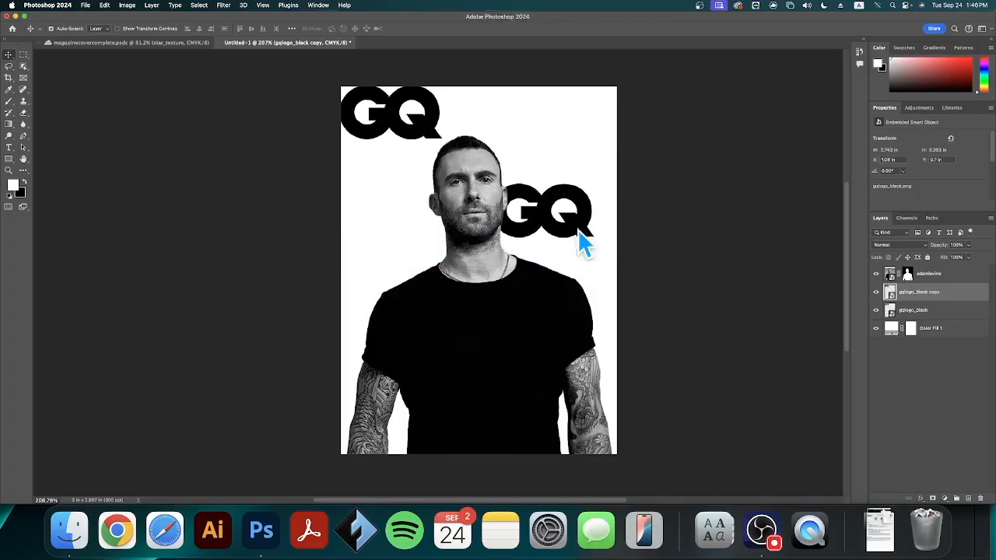
Rename the duplicated GQ logo layer as watermark
{"action": "double_click", "coordinate": [912, 292]}
{"action": "type", "text": "wi"}
{"action": "key", "text": "Return"}
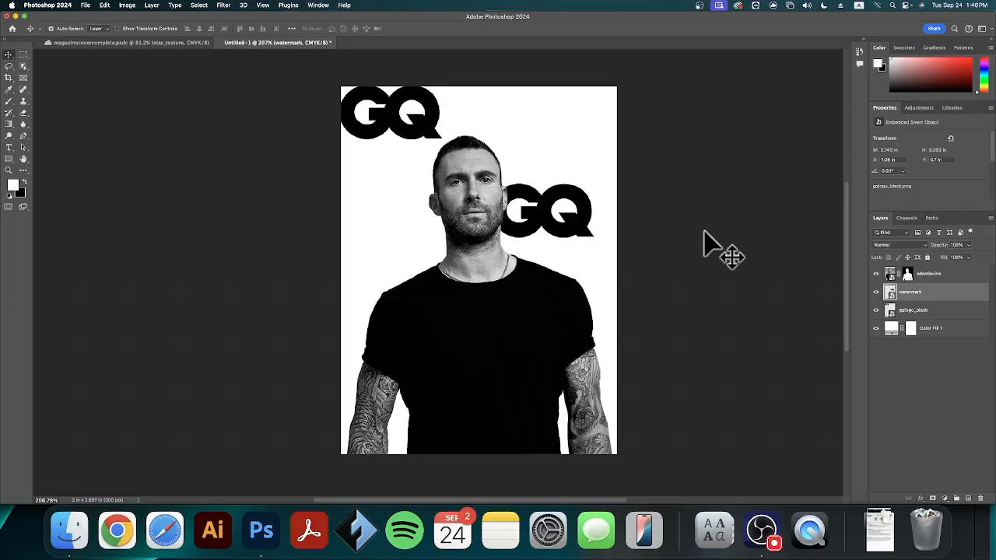
Free-transform the watermark logo to about 4.23% scale and a rotation of about -30°, centred behind the man across the page width
{"action": "left_click", "coordinate": [104, 6]}
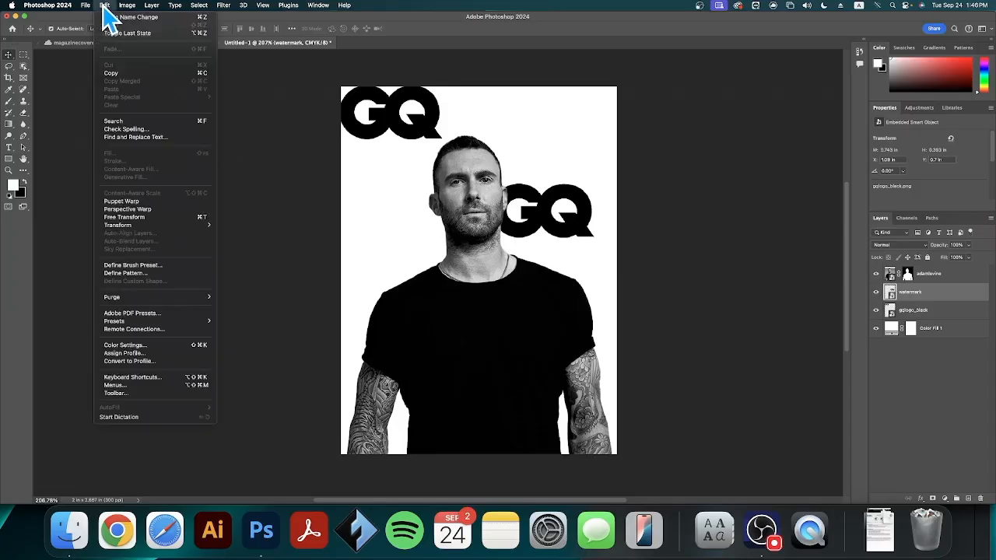
{"action": "left_click", "coordinate": [124, 217]}
{"action": "left_click_drag", "start_coordinate": [614, 257], "coordinate": [589, 311]}
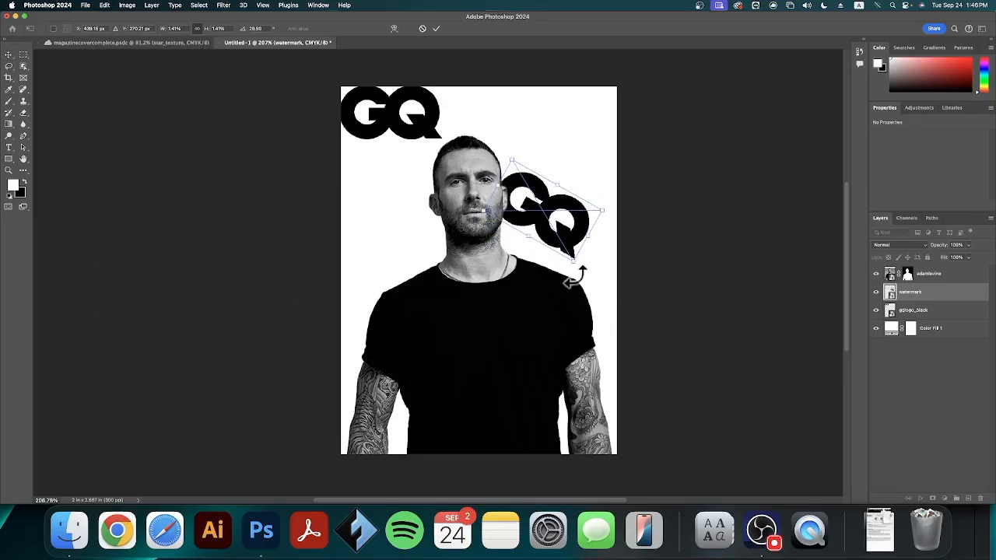
{"action": "left_click_drag", "start_coordinate": [576, 258], "coordinate": [667, 441]}
{"action": "left_click_drag", "start_coordinate": [596, 331], "coordinate": [498, 300]}
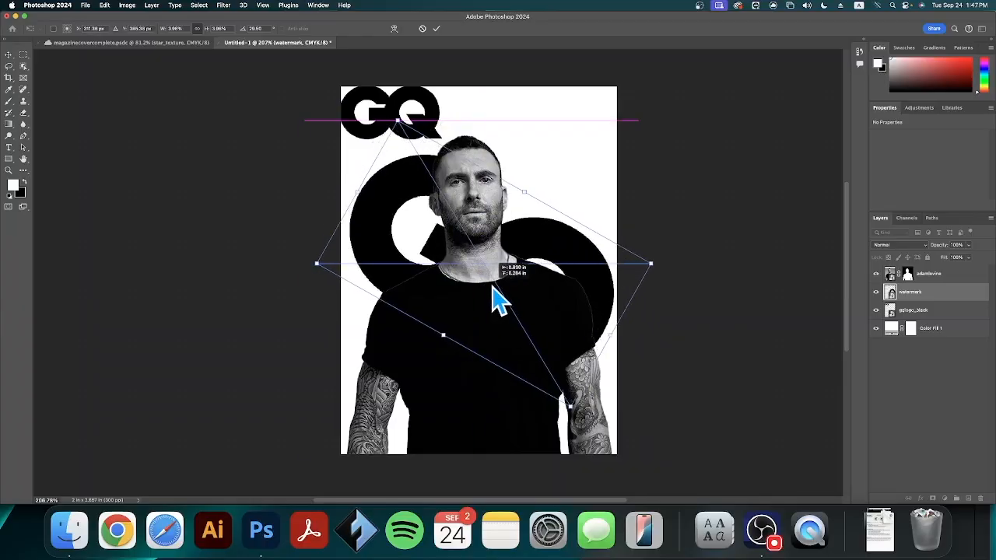
{"action": "left_click_drag", "start_coordinate": [682, 282], "coordinate": [656, 67]}
{"action": "left_click_drag", "start_coordinate": [614, 204], "coordinate": [596, 257]}
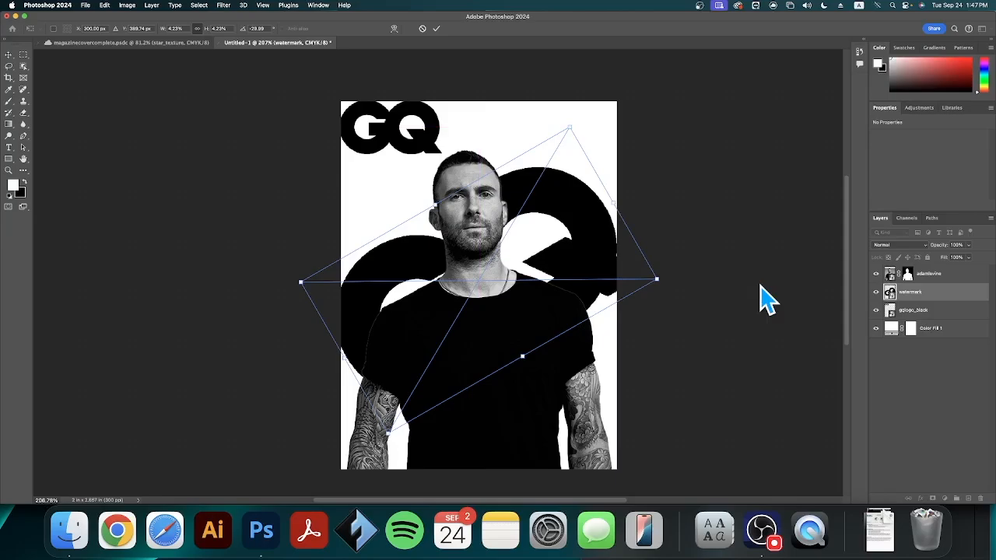
{"action": "key", "text": "Right"}
{"action": "key", "text": "Right"}
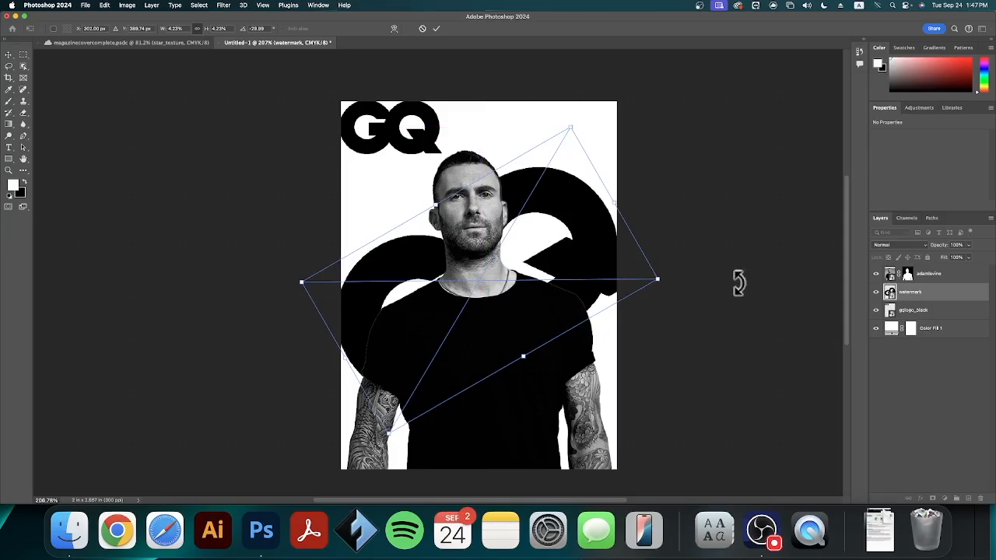
{"action": "left_click", "coordinate": [436, 29]}
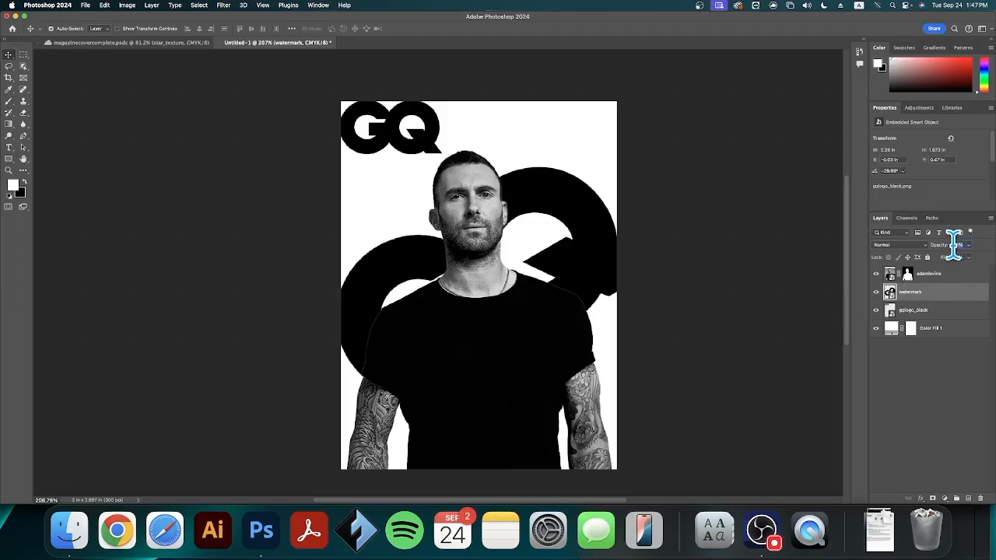
Set the watermark layer's opacity to 7%
{"action": "type", "text": "7"}
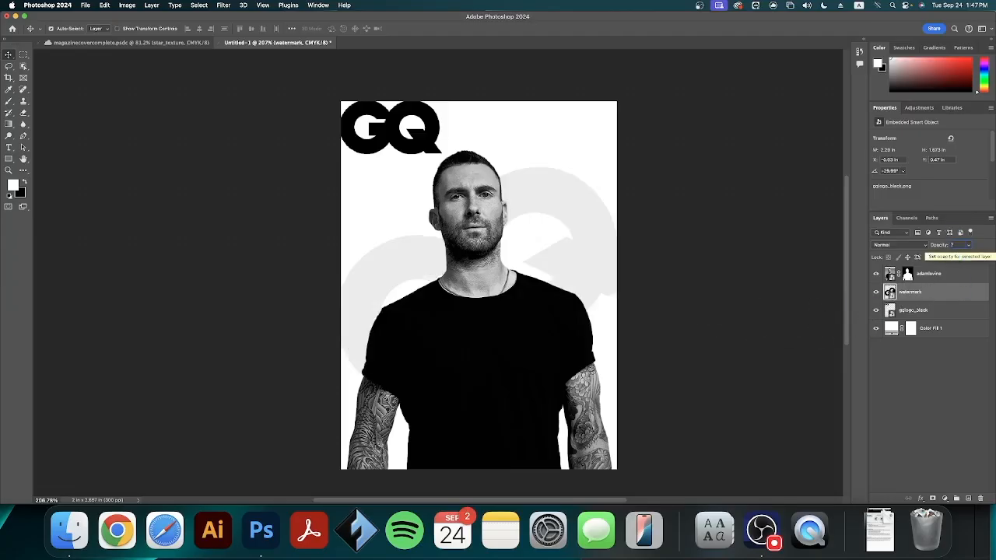